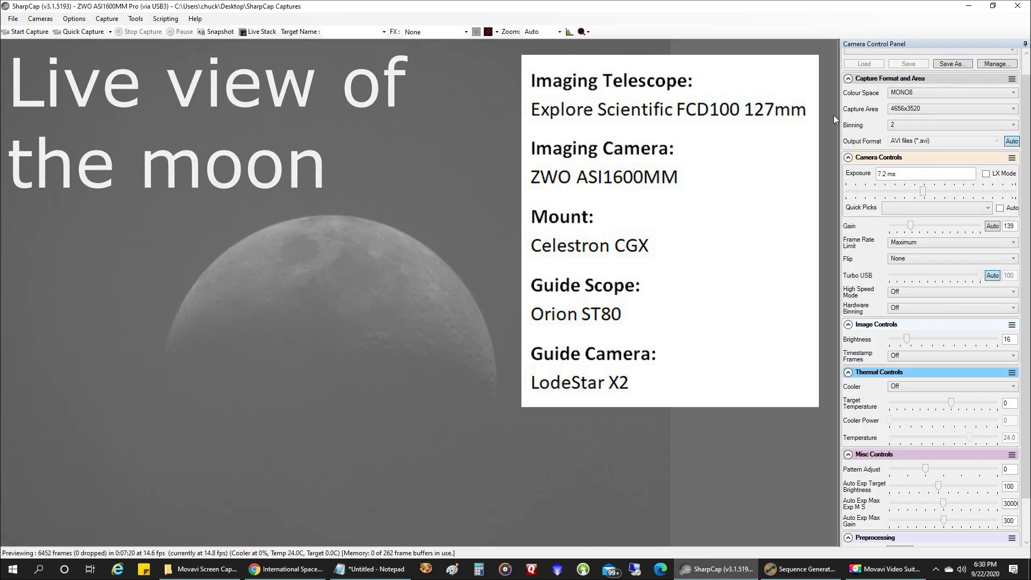
# Try exposures of 5.7, 3.3 and 6.4 ms, then settle the Exposure slider at 8.4 ms
pyautogui.click(902, 109)
pyautogui.click(885, 117)
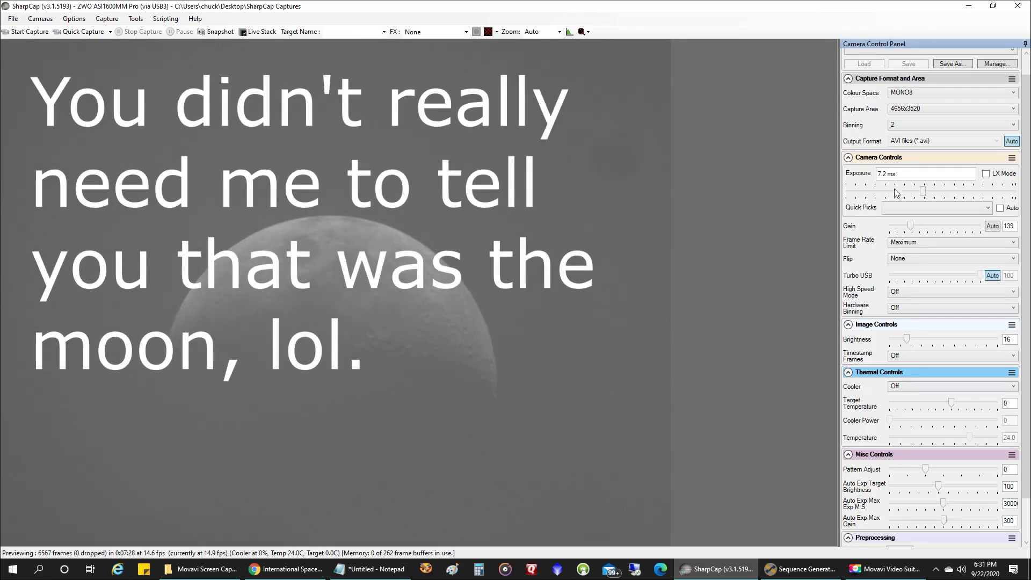
pyautogui.moveTo(923, 192); pyautogui.dragTo(923, 194)
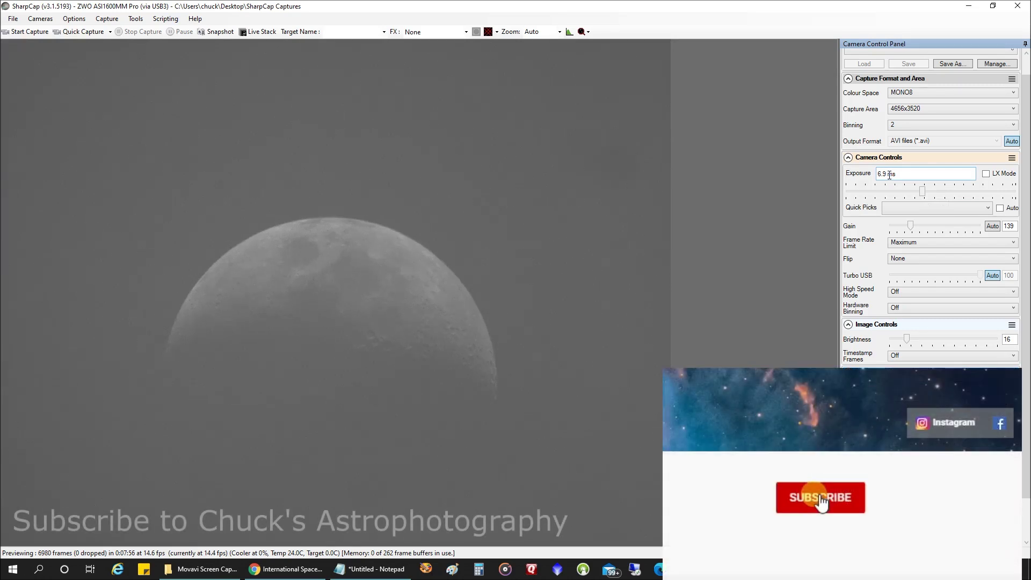
pyautogui.moveTo(925, 195)
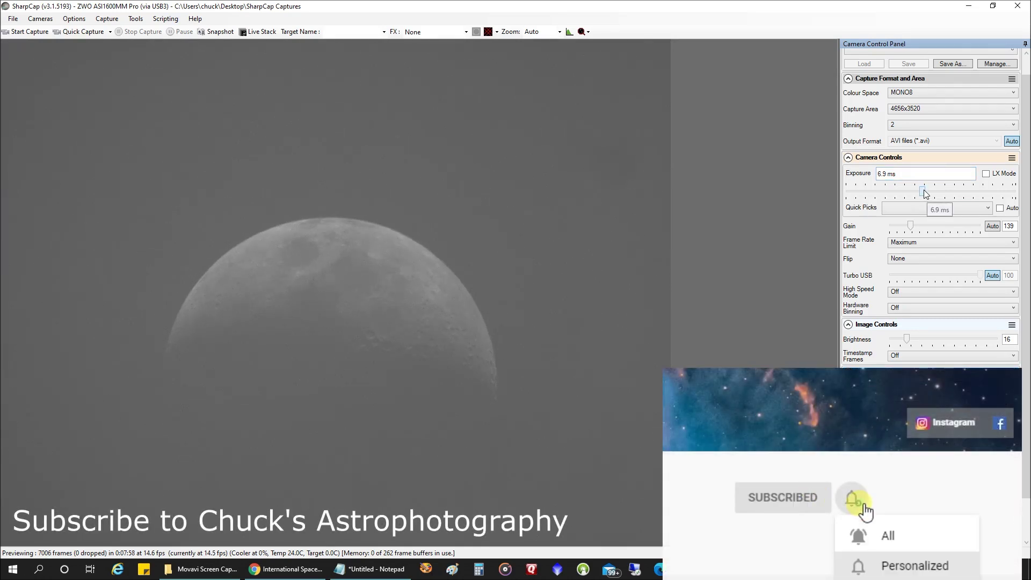
pyautogui.moveTo(924, 192); pyautogui.dragTo(902, 191)
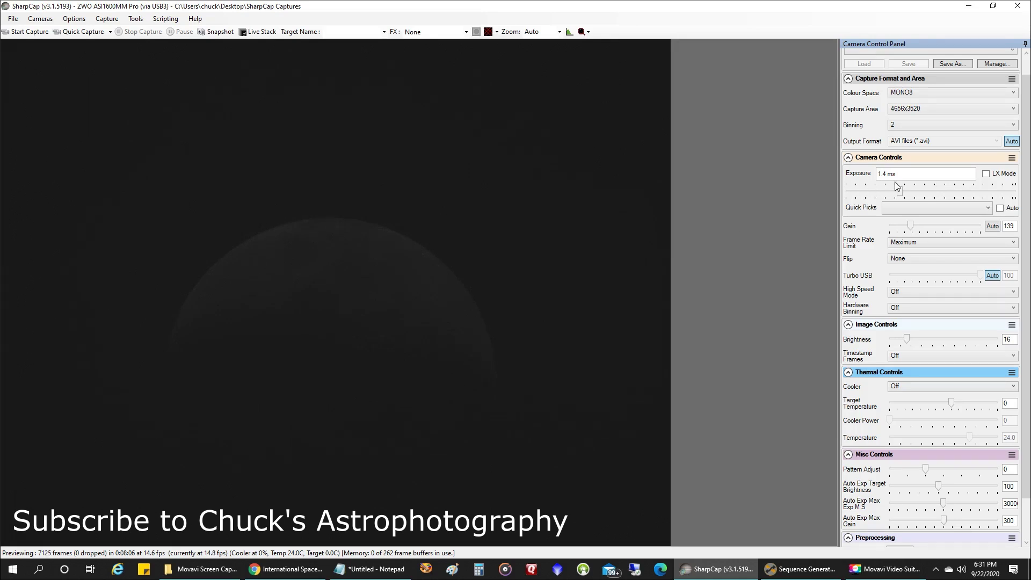
pyautogui.moveTo(900, 189)
pyautogui.moveTo(900, 189); pyautogui.dragTo(926, 191)
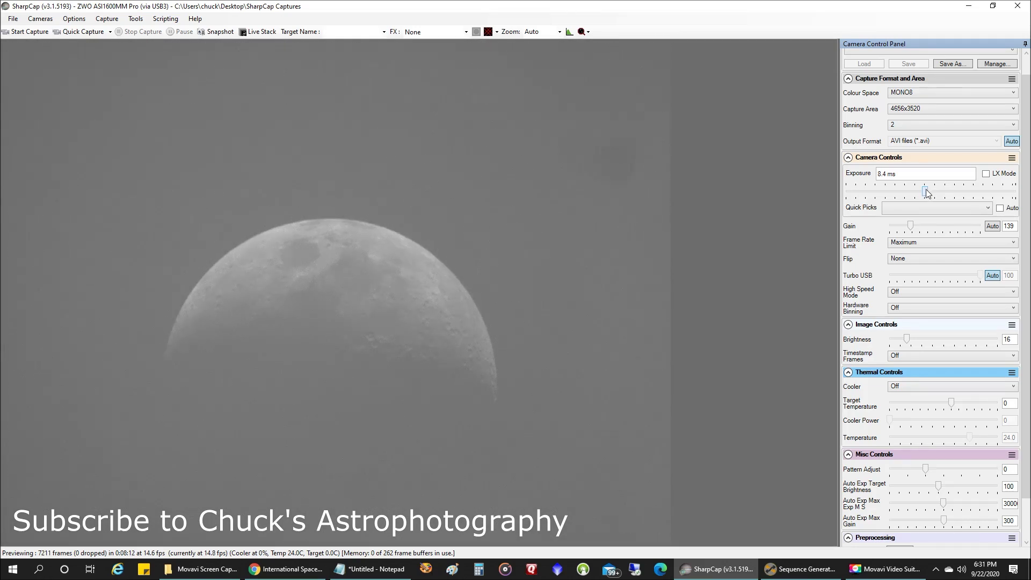
# Choose 2640x2640 from the Capture Area list so the preview restarts at that size
pyautogui.click(907, 110)
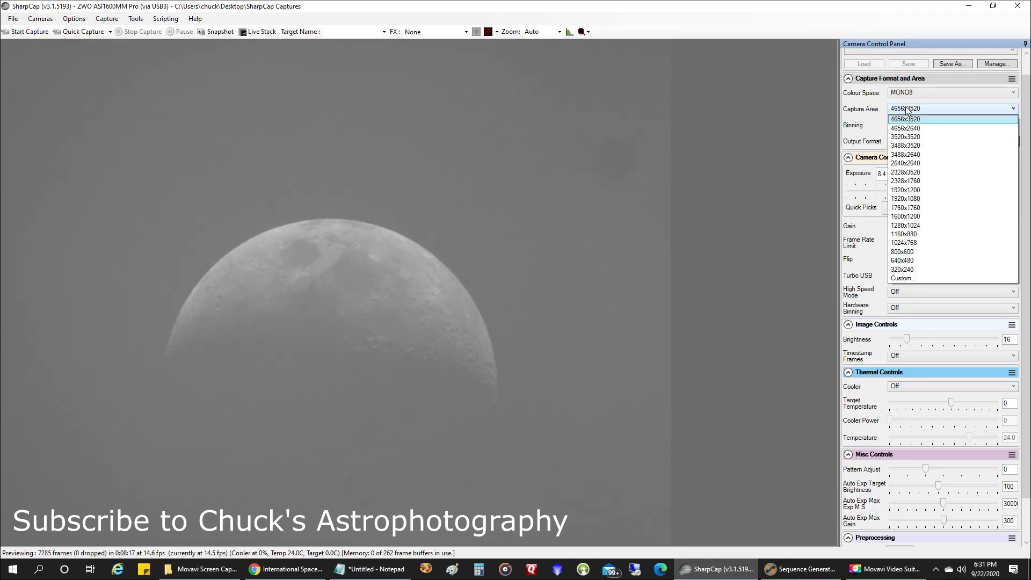
pyautogui.click(923, 163)
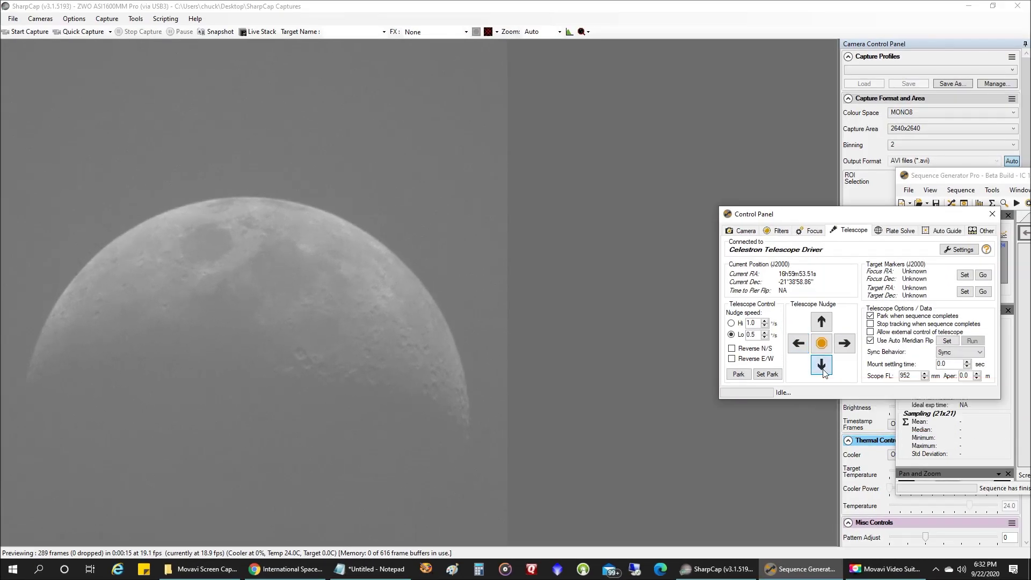
# Nudge the telescope down, up and sideways to fill the frame with Moon, then return to SharpCap
pyautogui.click(815, 367)
pyautogui.click(815, 368)
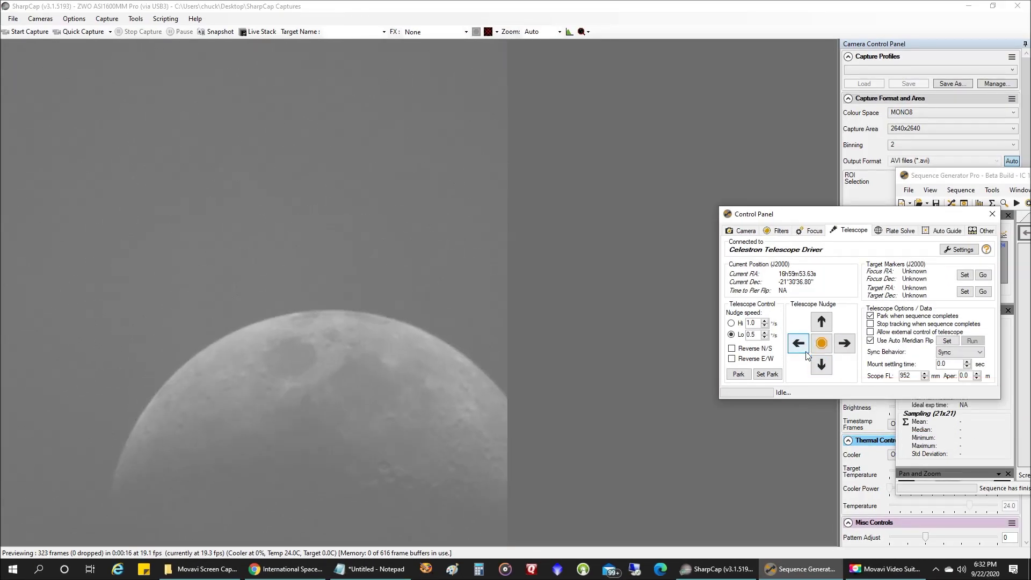
pyautogui.click(821, 325)
pyautogui.click(847, 346)
pyautogui.click(847, 347)
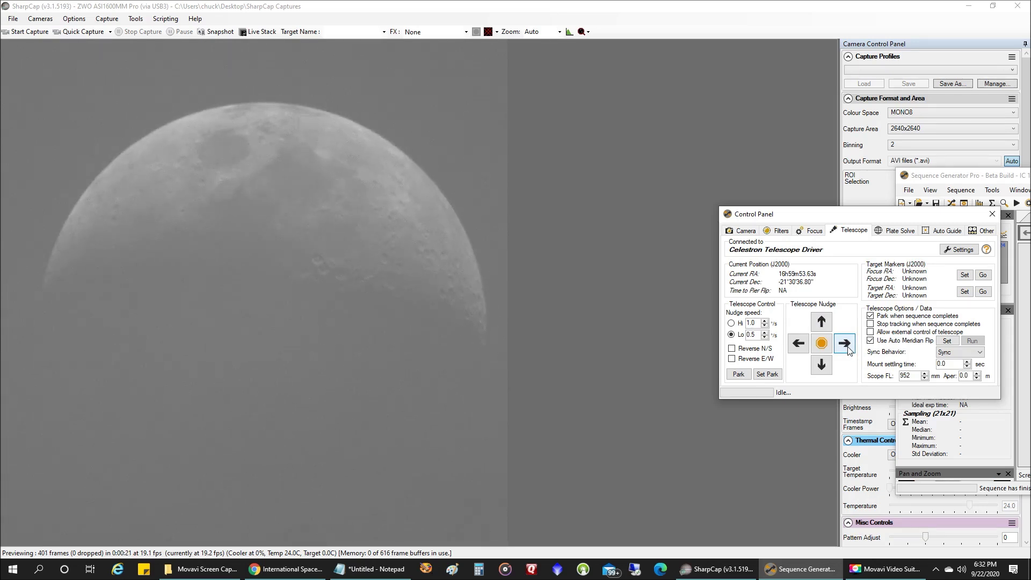
pyautogui.click(800, 346)
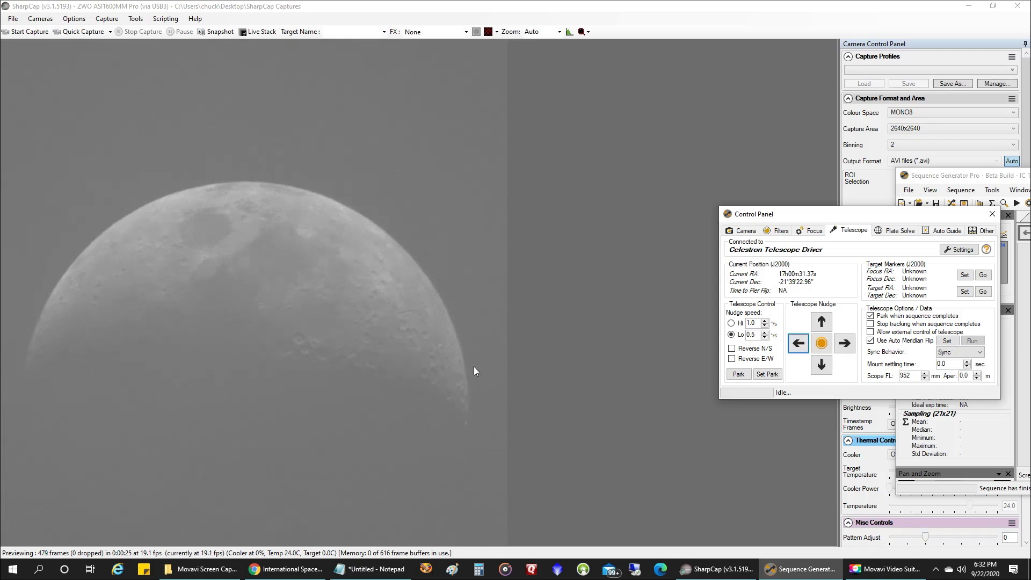
pyautogui.click(520, 360)
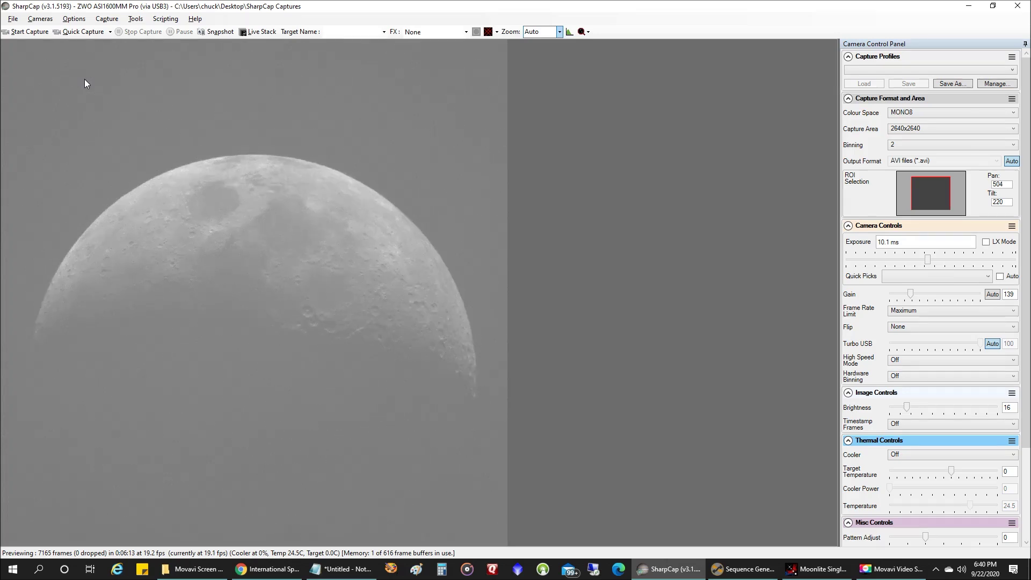
# Begin a timed AVI capture of the Moon with a 00:02:00 time limit
pyautogui.click(28, 33)
pyautogui.moveTo(507, 193); pyautogui.dragTo(597, 193)
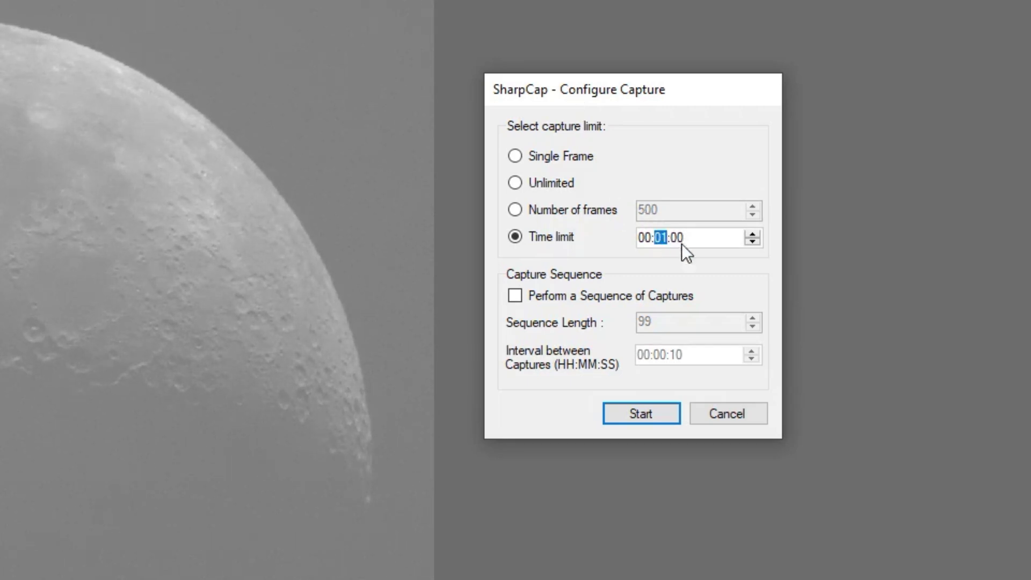
pyautogui.click(756, 234)
pyautogui.click(649, 414)
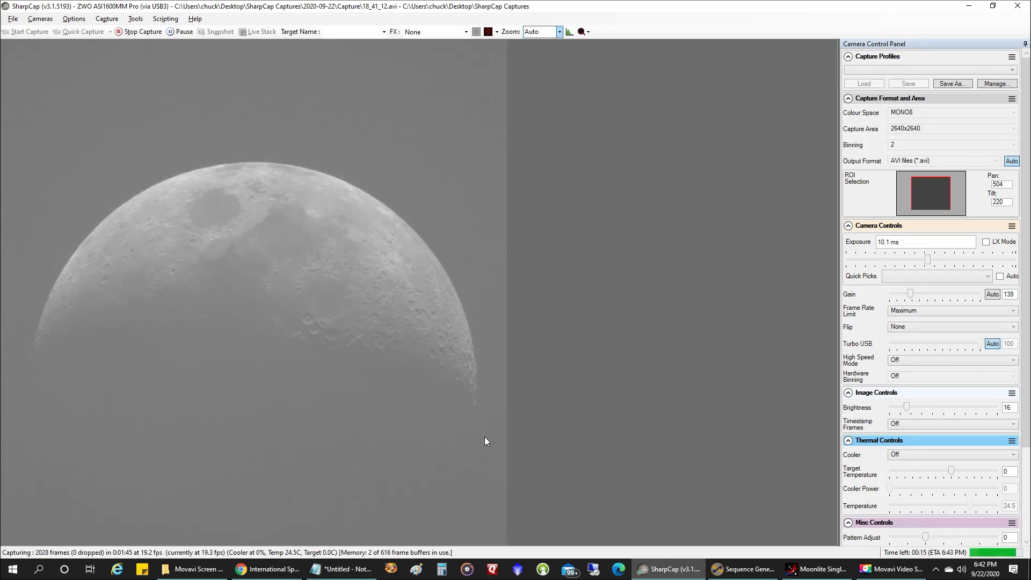
# Stop the running Moon capture, saving it as 18_41_12.avi
pyautogui.click(142, 32)
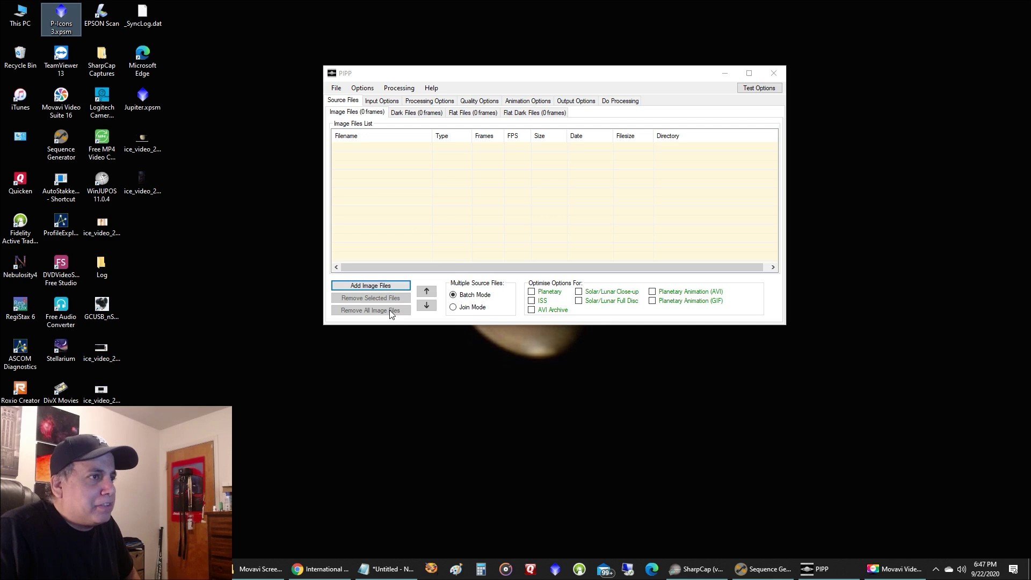
# Load 18_41_12.avi from Desktop > SharpCap Captures > 2020-09-22 > Capture, then close the preview
pyautogui.click(370, 286)
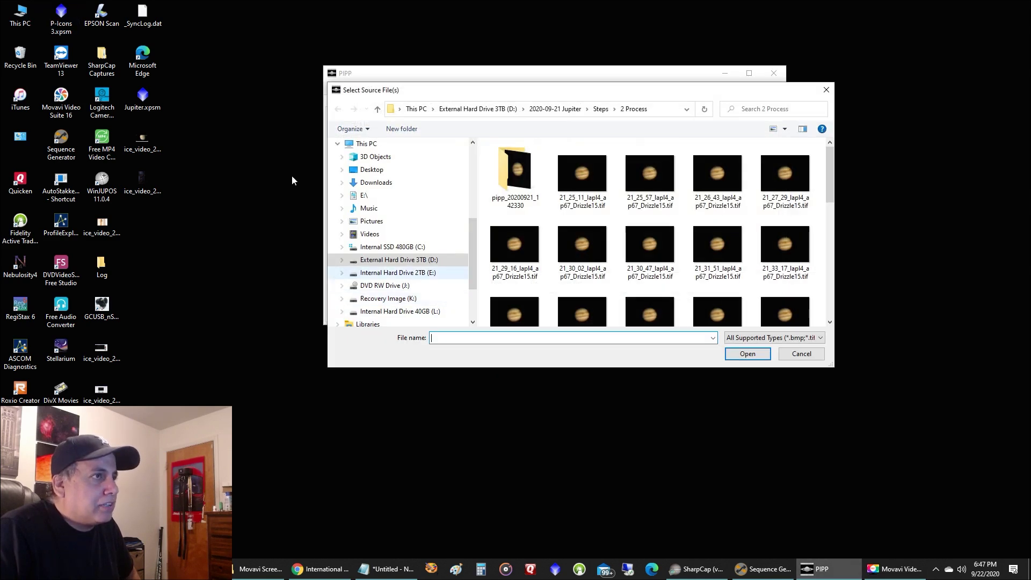
pyautogui.scroll(5, 476, 156)
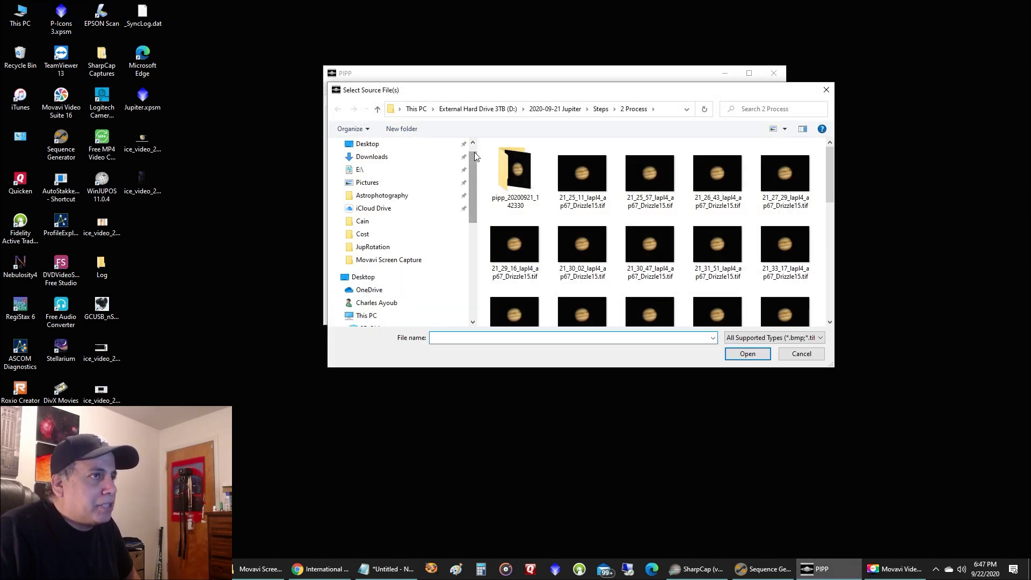
pyautogui.click(411, 162)
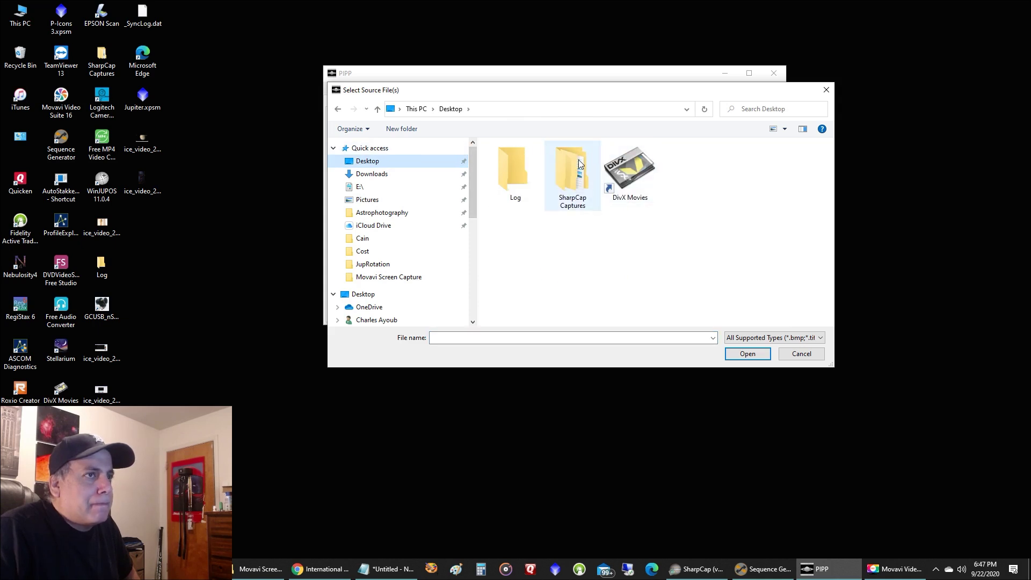
pyautogui.doubleClick(578, 159)
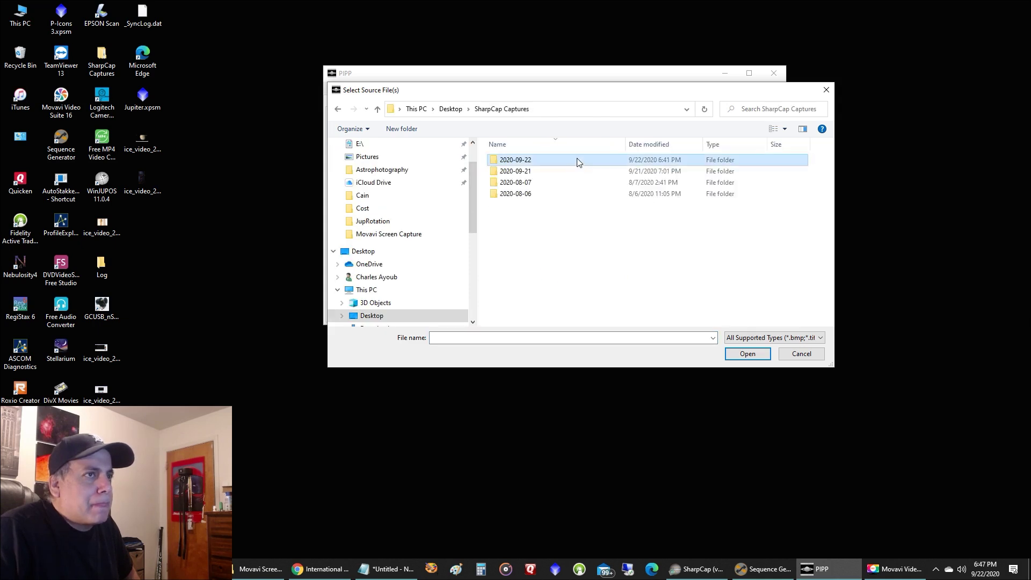
pyautogui.doubleClick(541, 161)
pyautogui.doubleClick(539, 165)
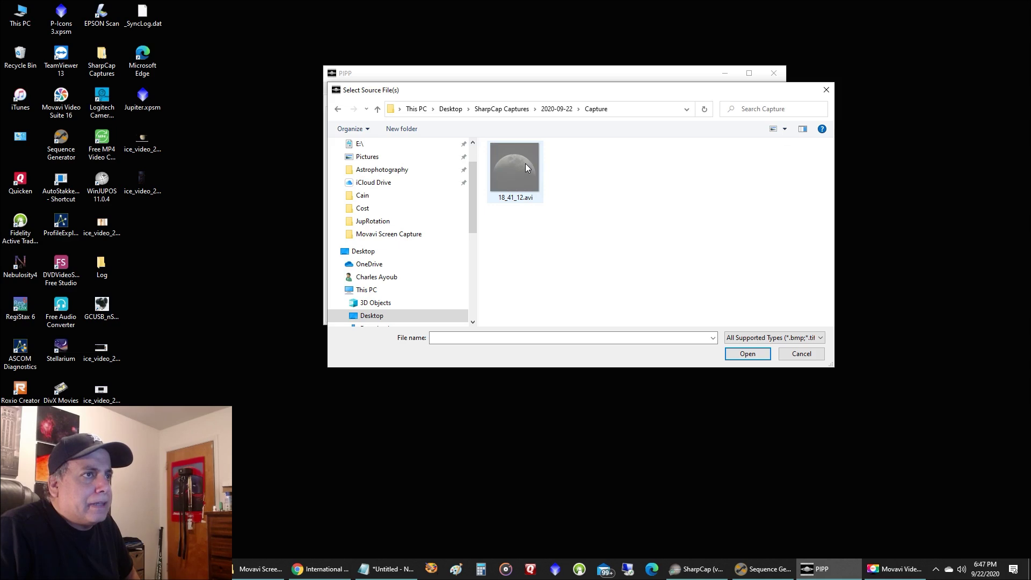
pyautogui.doubleClick(527, 159)
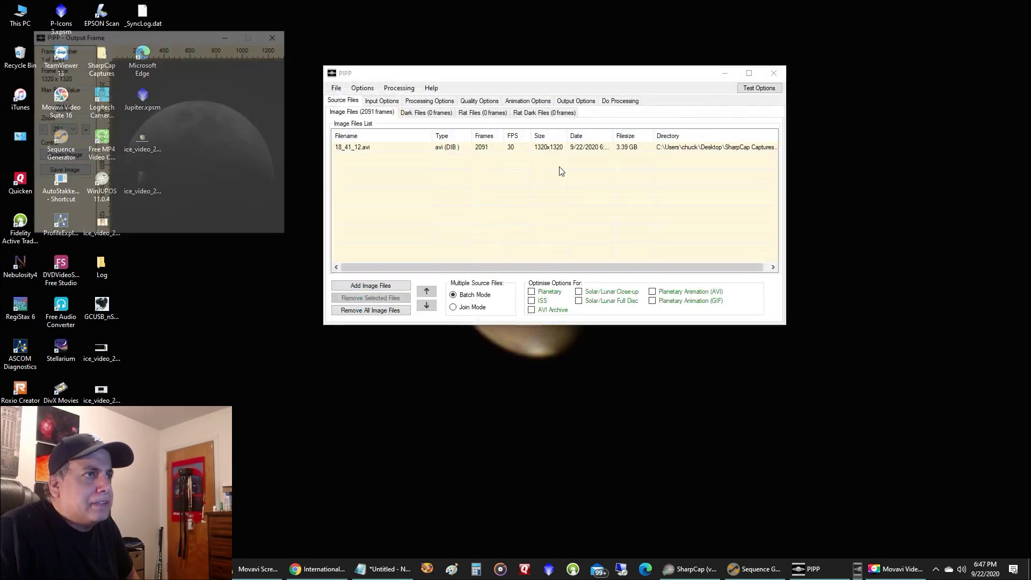
pyautogui.click(274, 35)
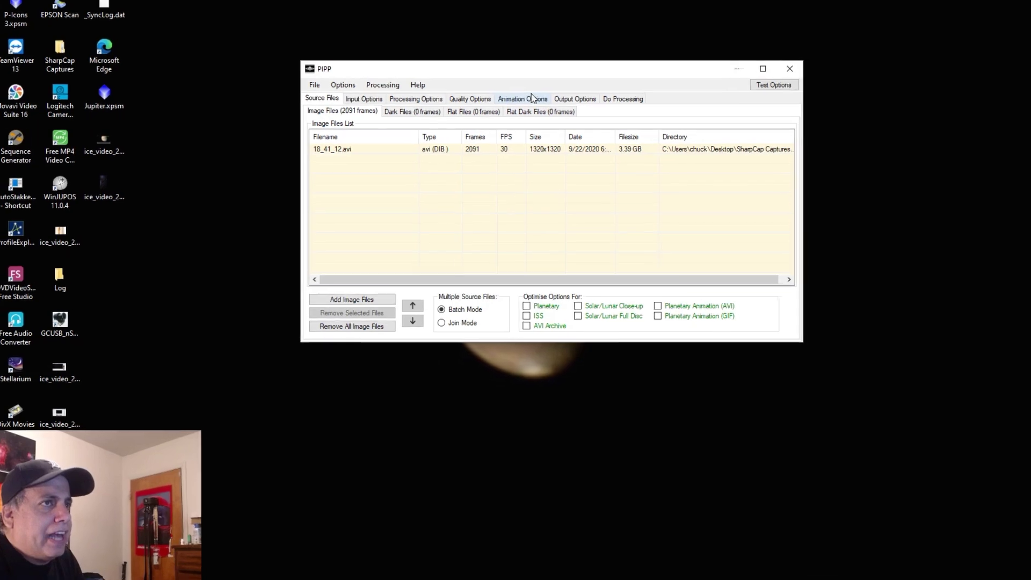
# Set PIPP's output format to TIFF frames and process 18_41_12.avi
pyautogui.click(532, 98)
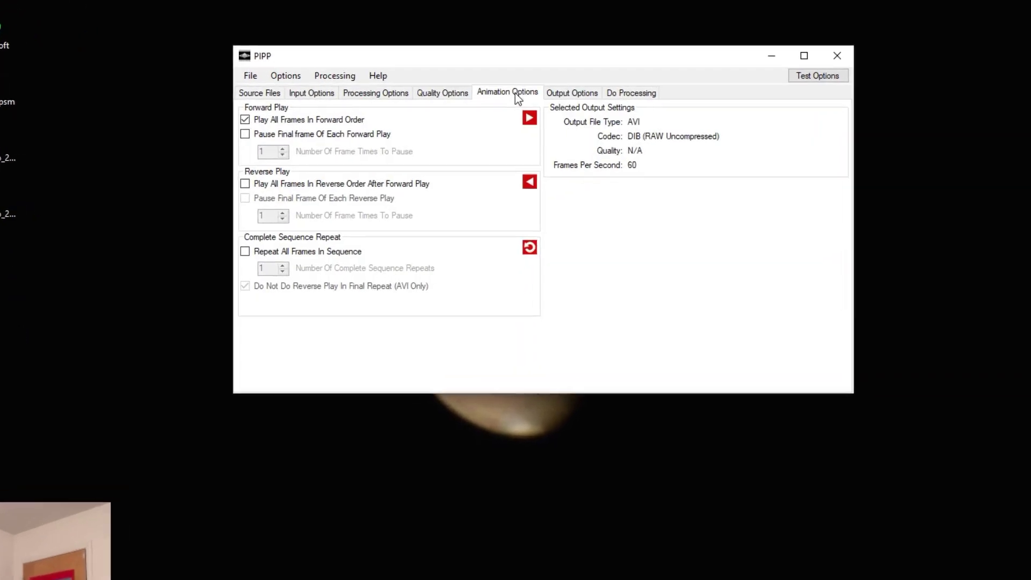
pyautogui.click(570, 99)
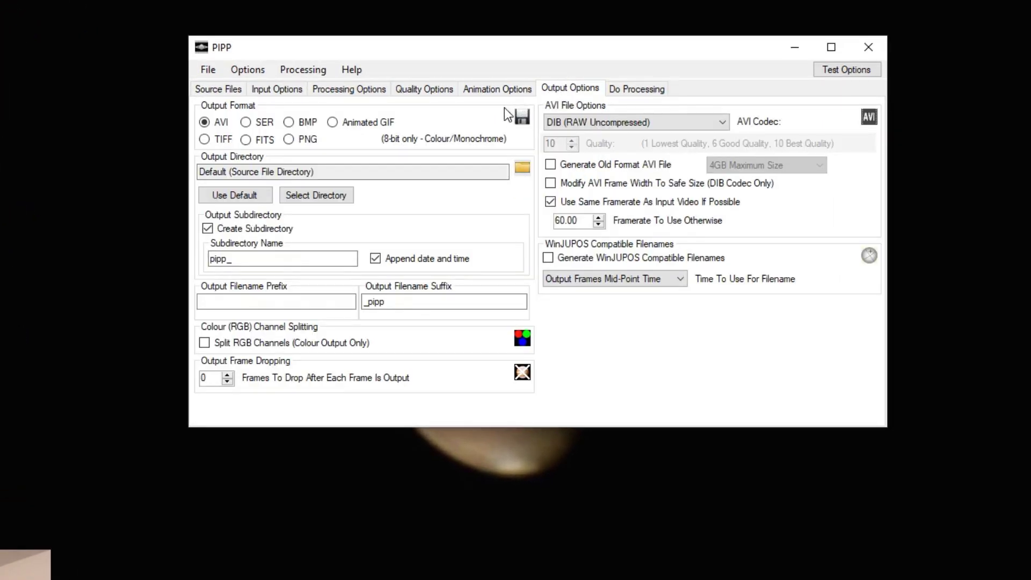
pyautogui.click(214, 143)
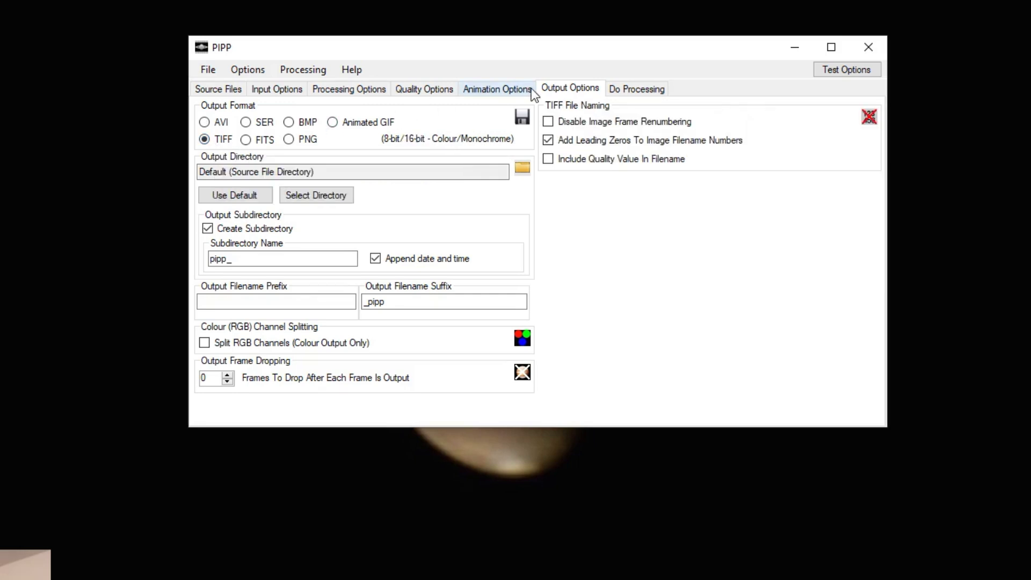
pyautogui.click(633, 91)
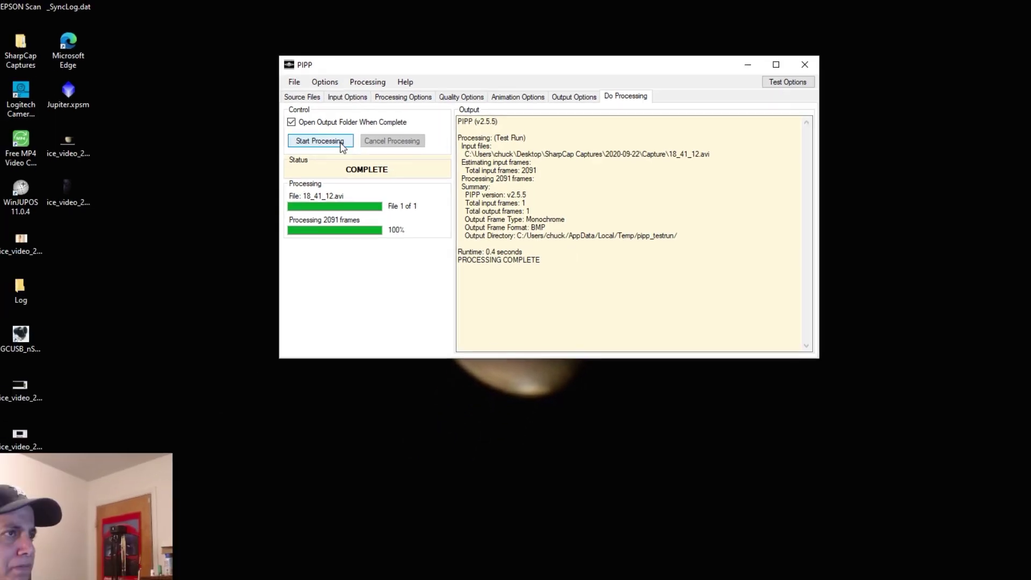
pyautogui.click(341, 144)
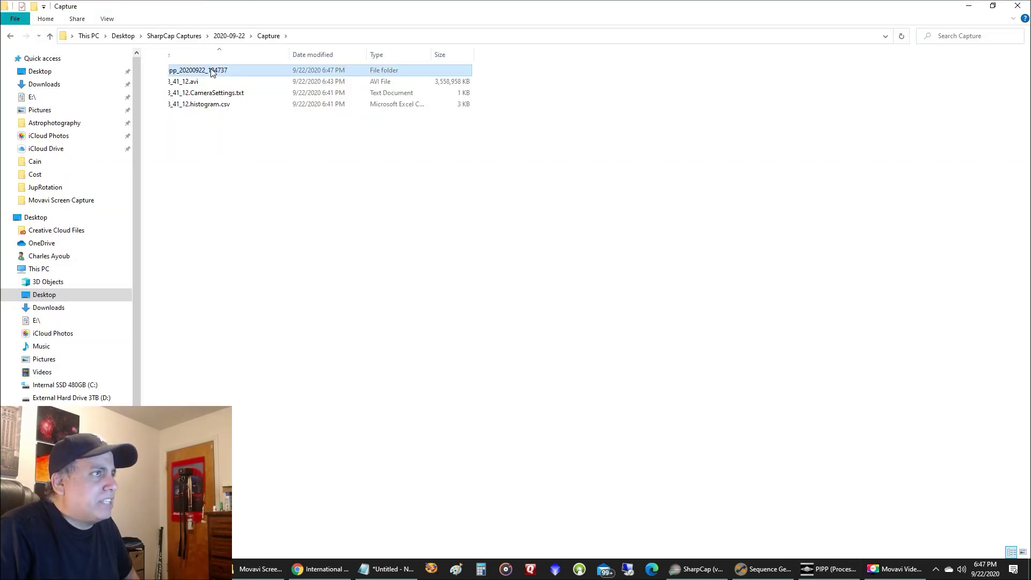
# Open pipp_20200922_184737, then 18_41_12, browse the TIFF frames, and bring up 1858.tif
pyautogui.doubleClick(213, 73)
pyautogui.doubleClick(212, 72)
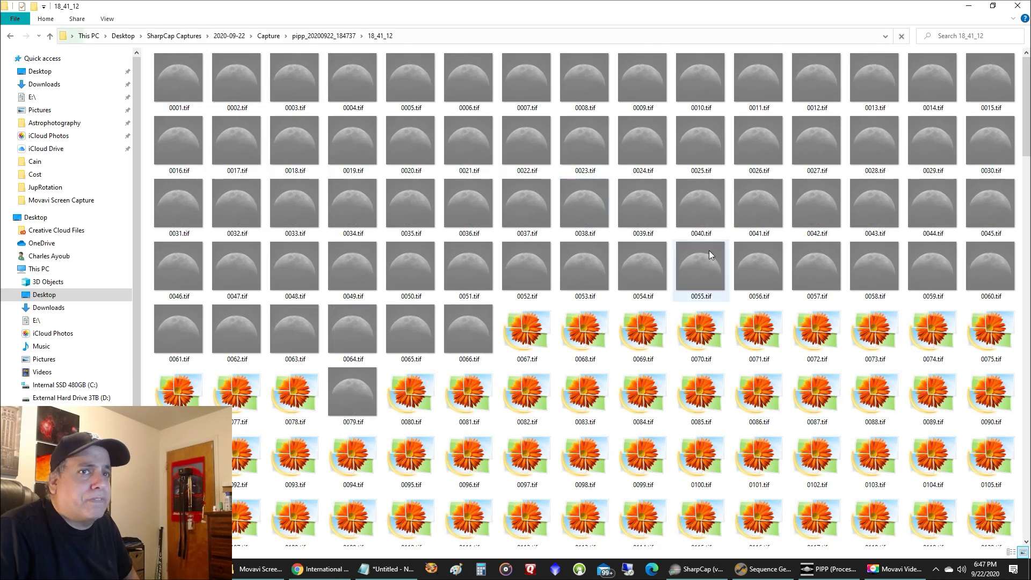
pyautogui.scroll(-20, 709, 251)
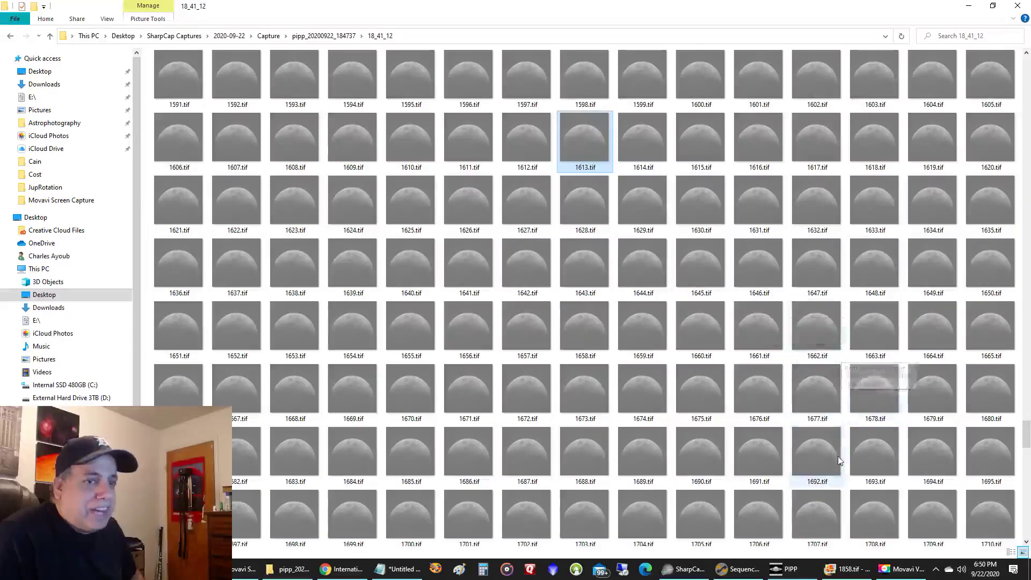
pyautogui.click(846, 572)
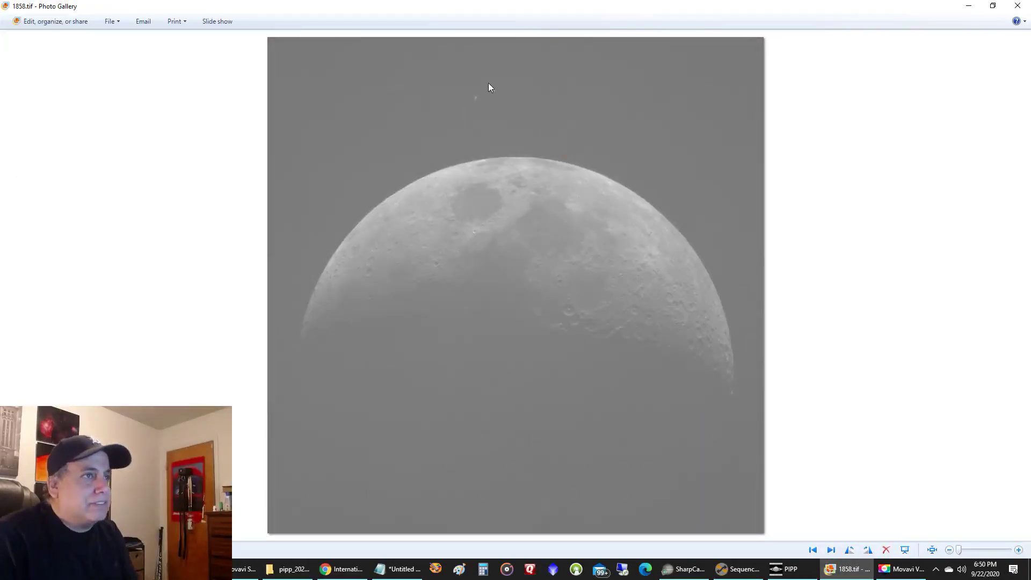
# Zoom into frame 1858.tif to inspect the ISS speck above the Moon, then zoom back out
pyautogui.scroll(2, 490, 84)
pyautogui.scroll(3, 481, 92)
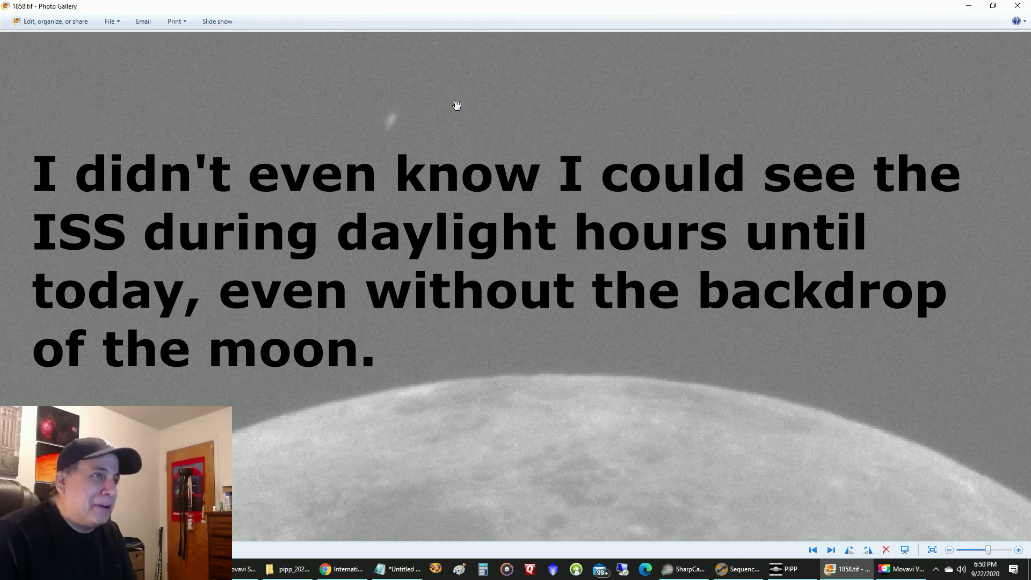
pyautogui.scroll(-3, 457, 105)
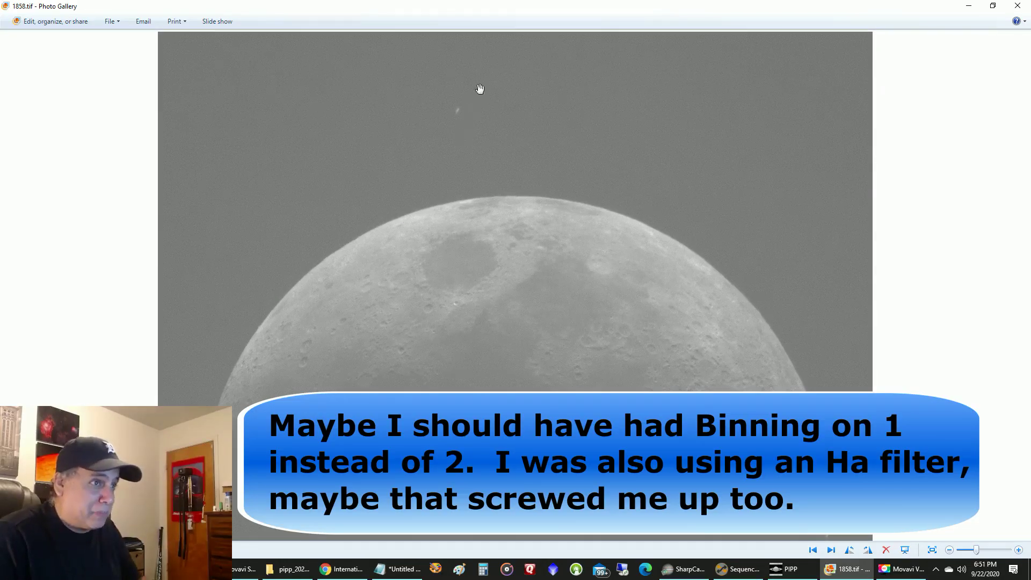
pyautogui.scroll(4, 482, 108)
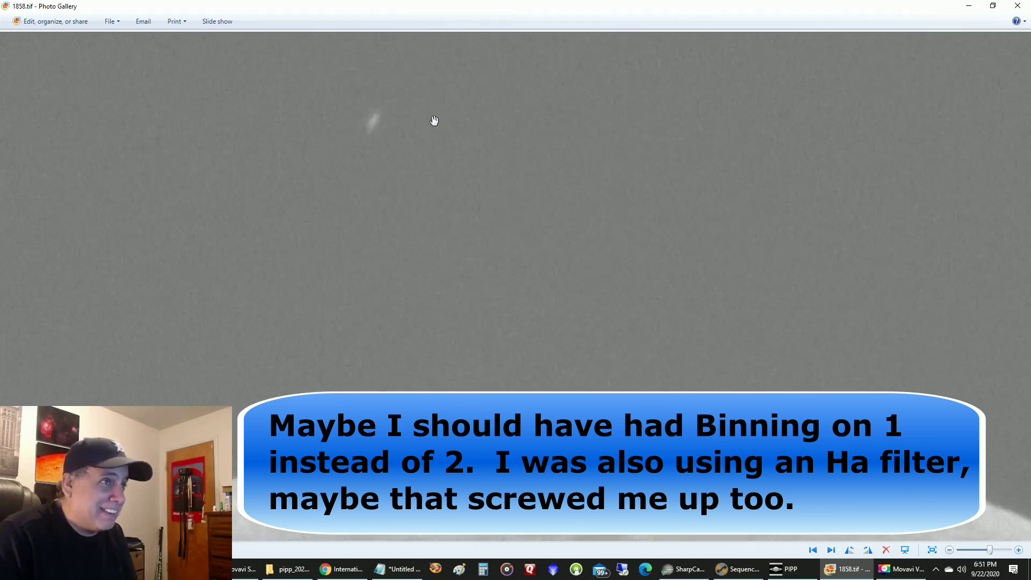
pyautogui.scroll(-2, 427, 122)
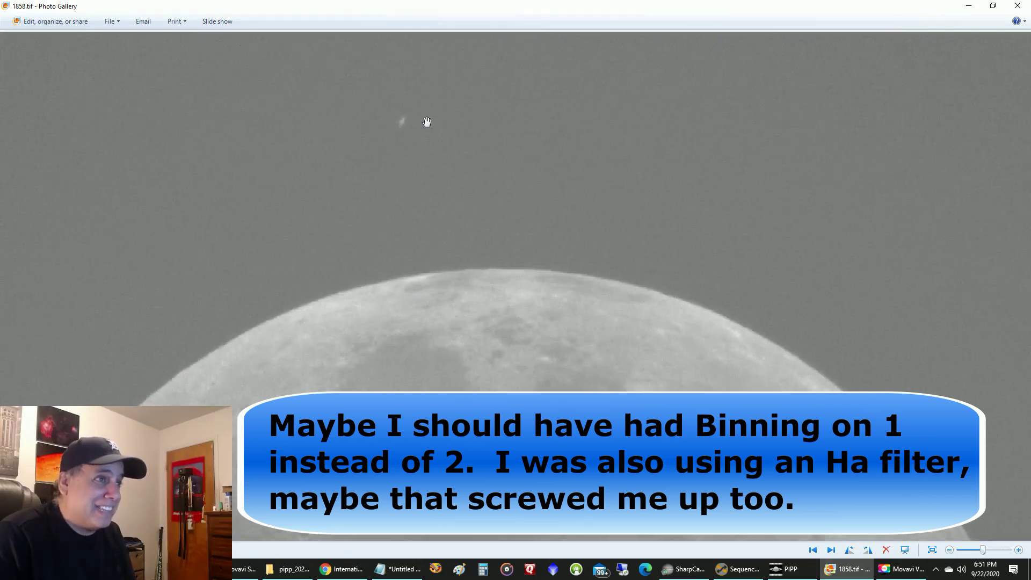
pyautogui.scroll(-3, 427, 121)
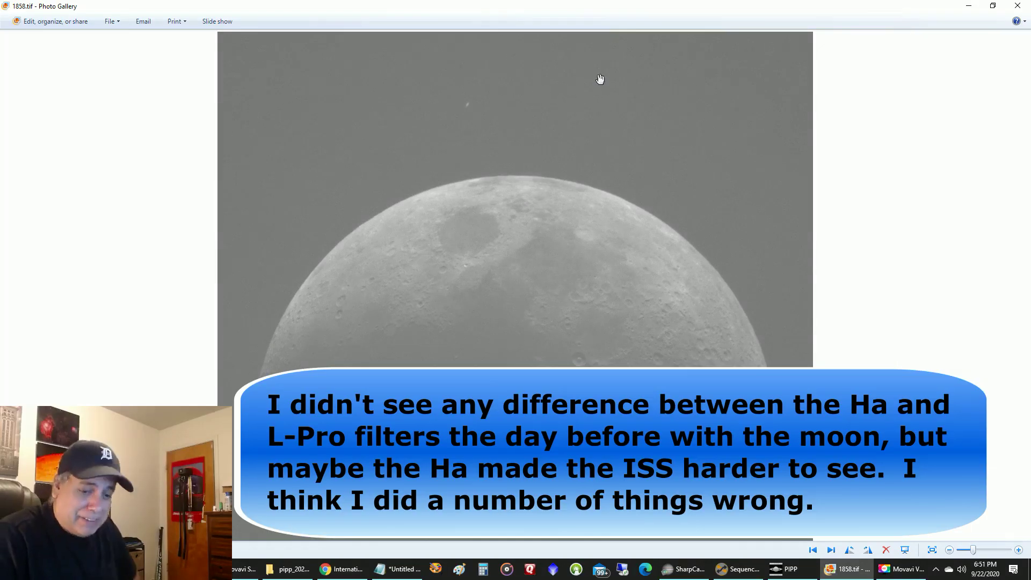
# Step forward through the following frames past 1863 and 1869, briefly zooming in along the way
pyautogui.press('Right')
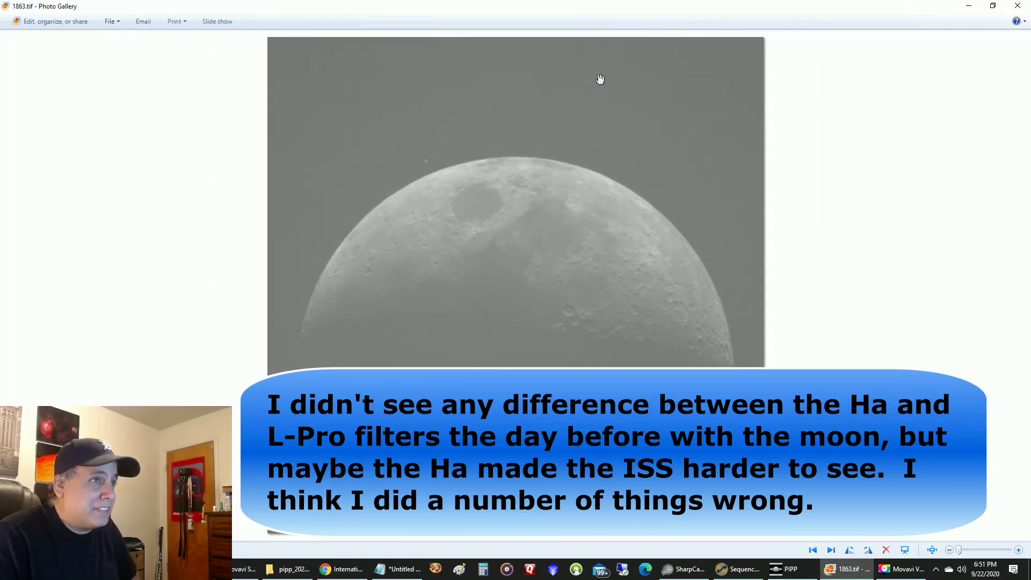
pyautogui.press('Right')
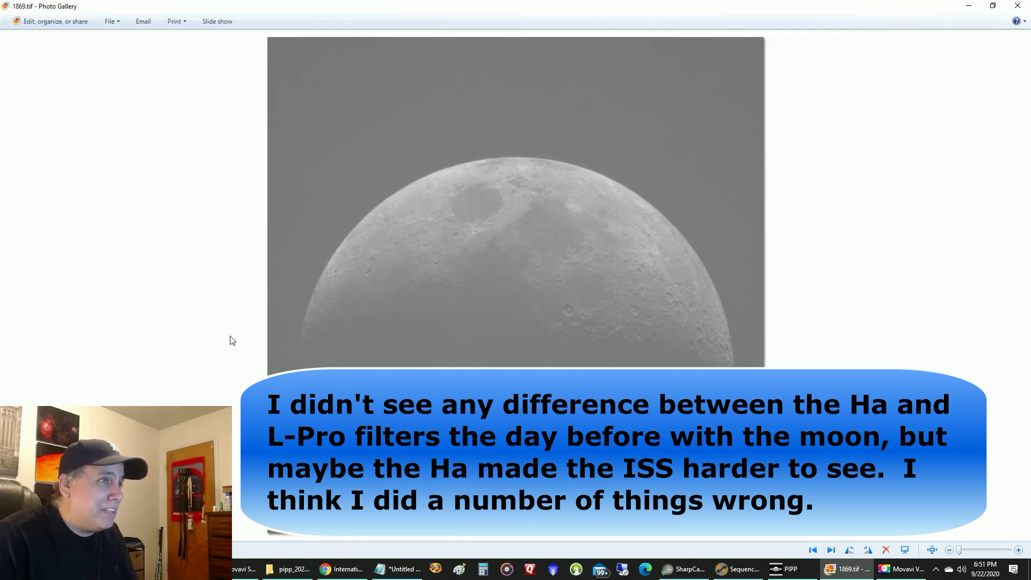
pyautogui.scroll(3, 429, 269)
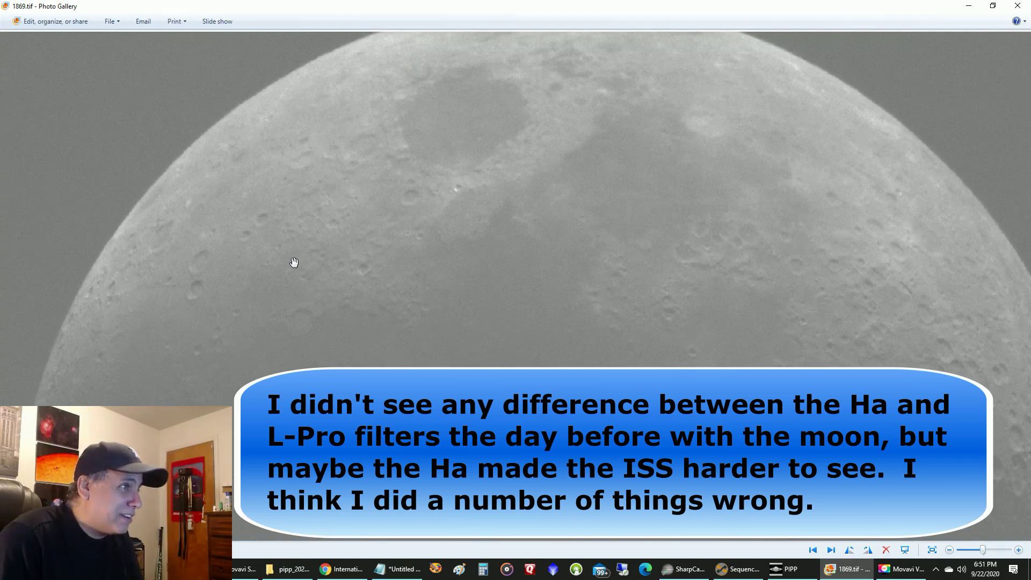
pyautogui.scroll(-3, 295, 262)
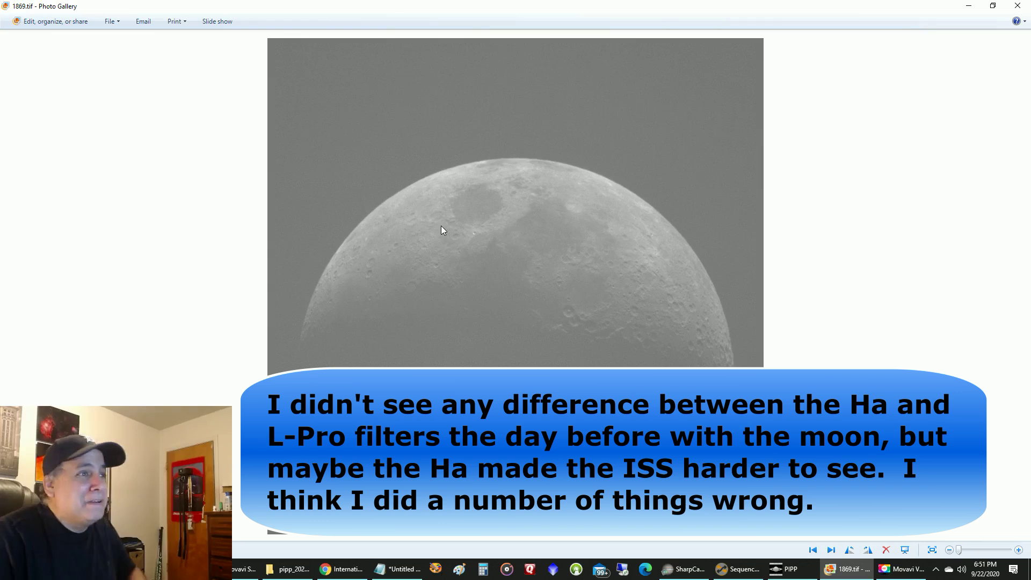
pyautogui.press('Right')
pyautogui.press('Right')
pyautogui.press('Right')
pyautogui.press('Right')
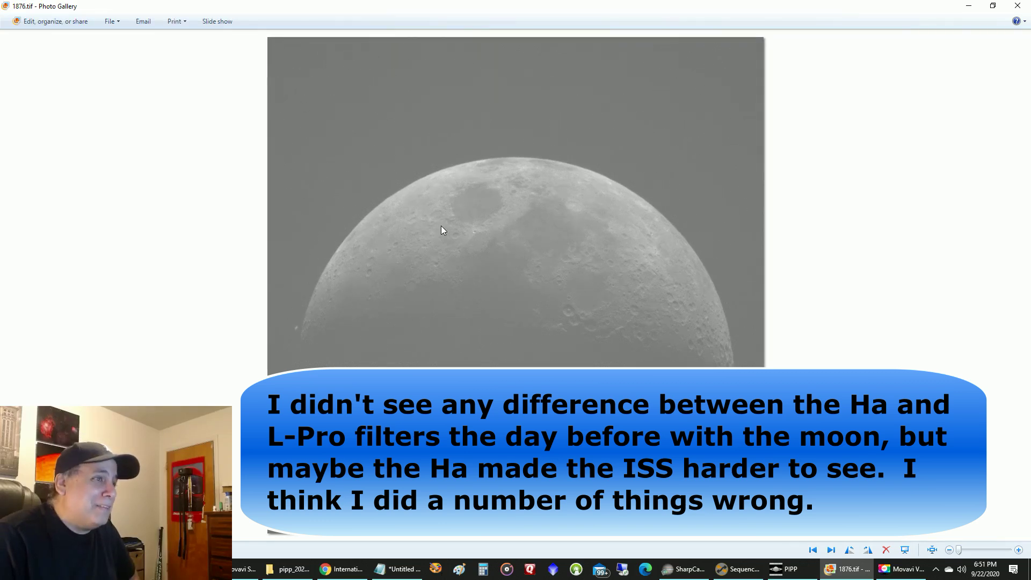
pyautogui.press('Right')
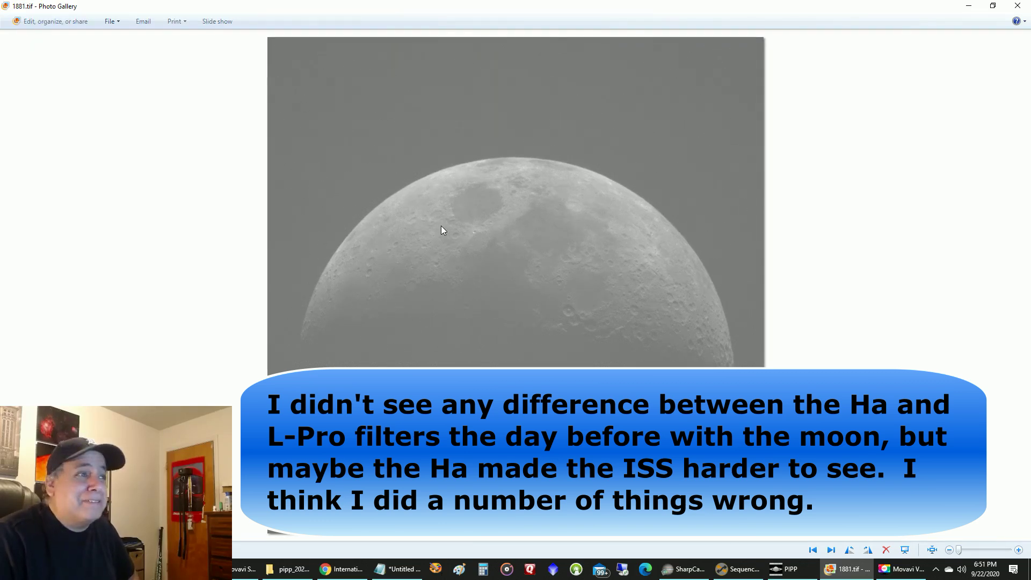